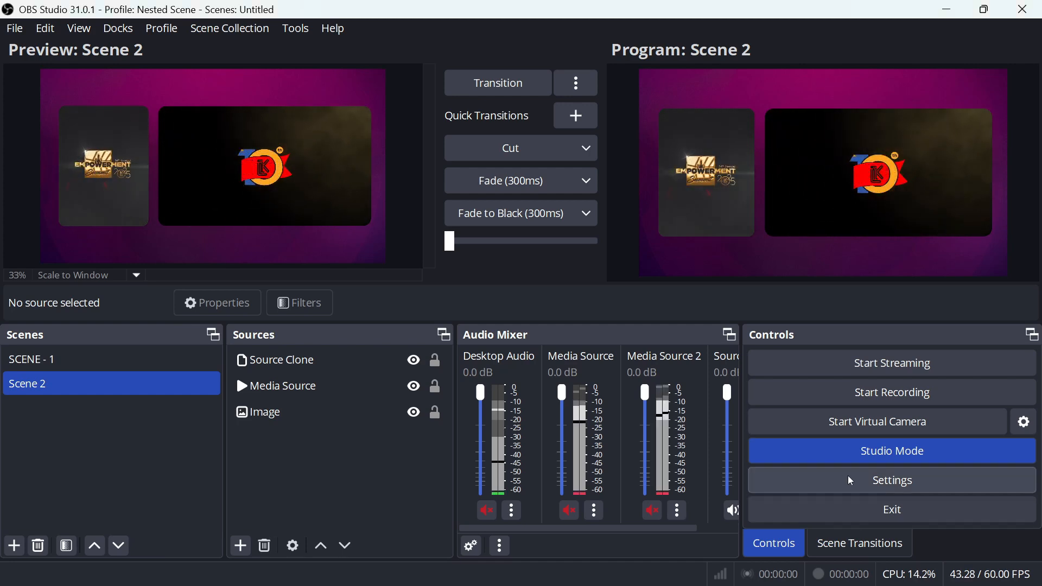
# - Open the settings and switch the output mode to Advanced
pyautogui.click(767, 481)
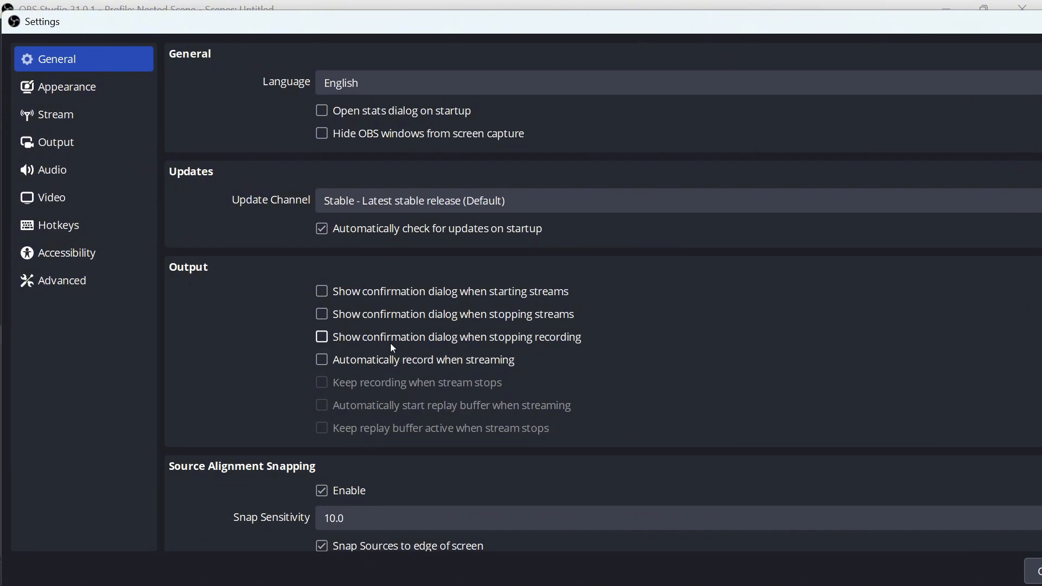
pyautogui.scroll(-3, 393, 347)
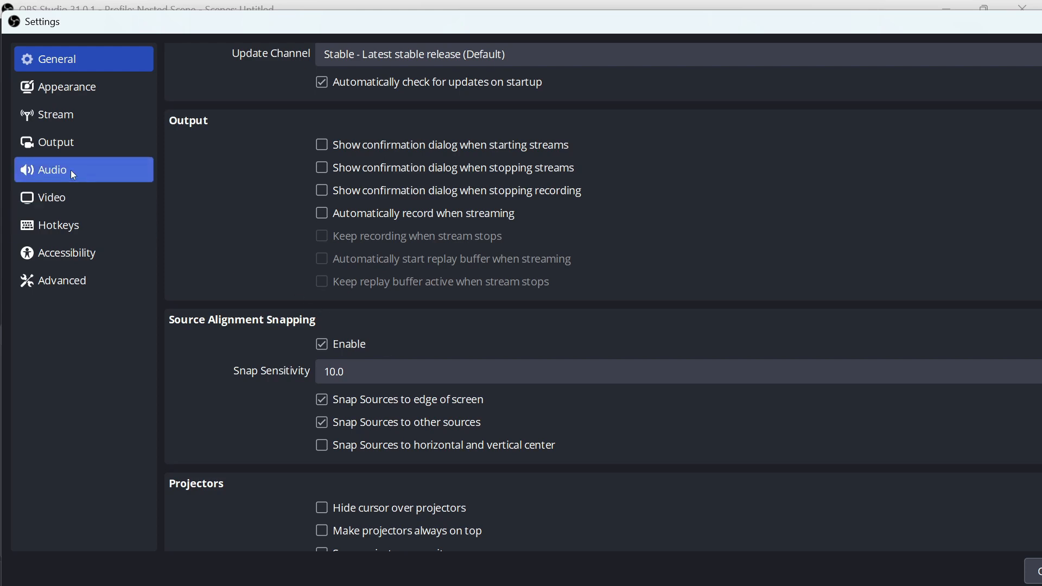
pyautogui.click(55, 147)
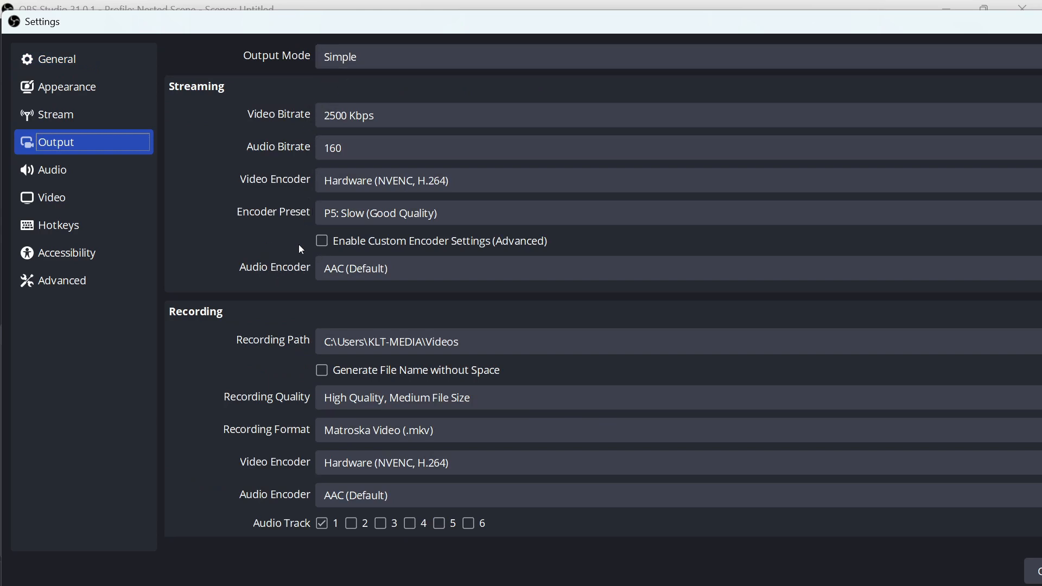
pyautogui.scroll(-2, 260, 327)
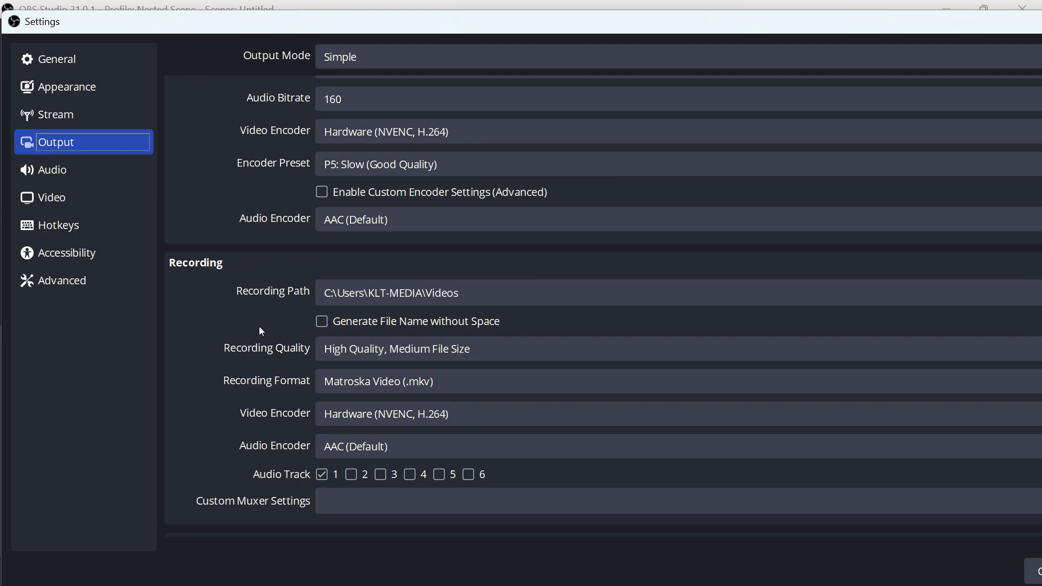
pyautogui.scroll(2, 260, 304)
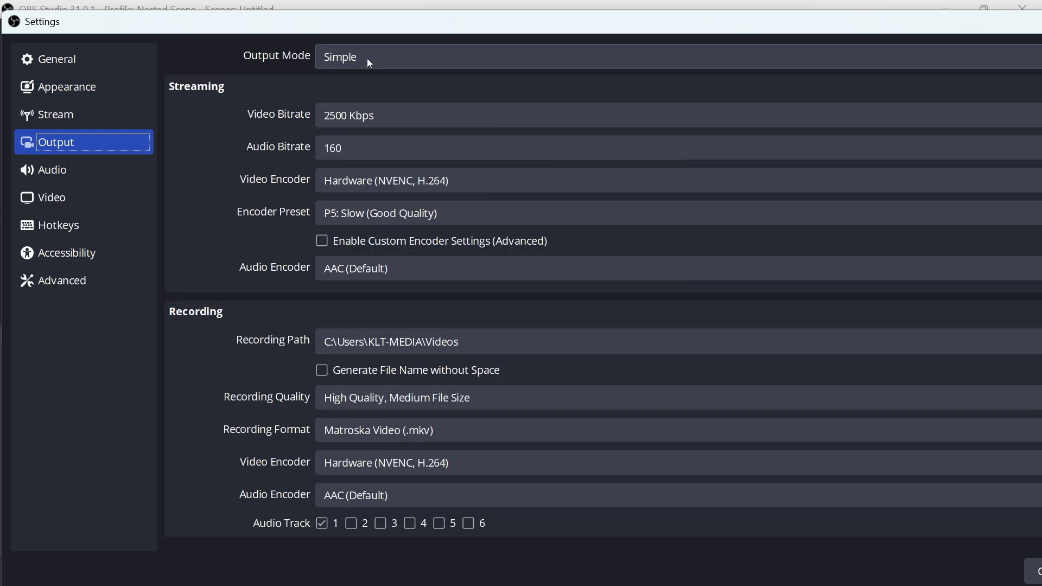
pyautogui.click(369, 53)
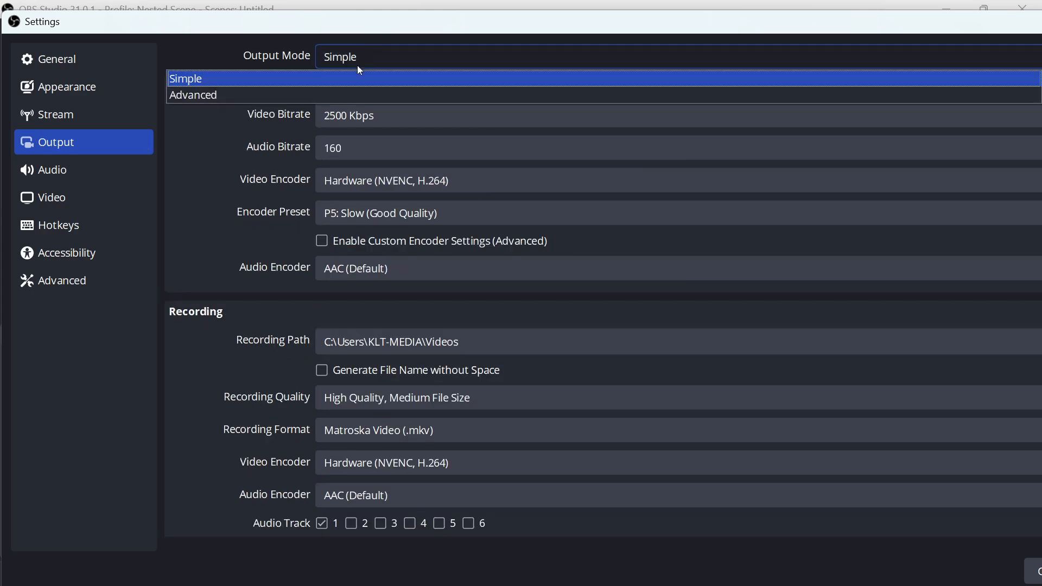
pyautogui.click(313, 91)
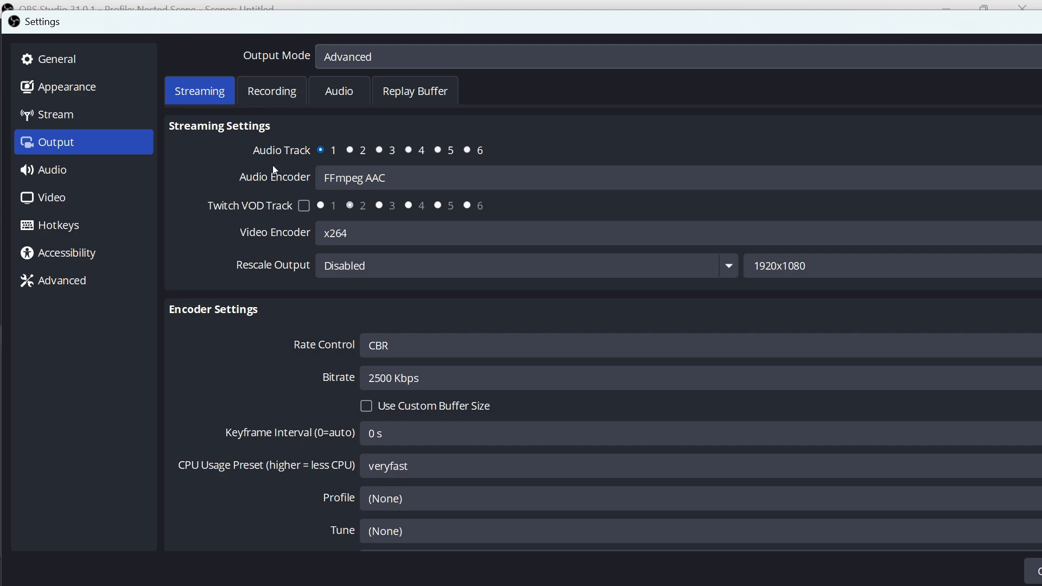
# - Choose Matroska Video (.mkv) as the recording format in the advanced output settings and apply the changes
pyautogui.click(277, 98)
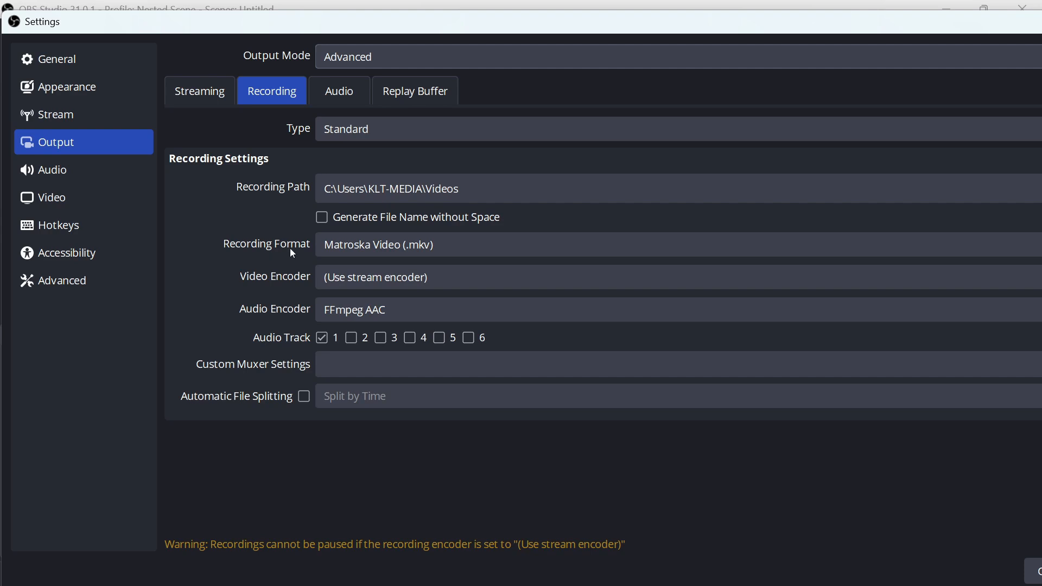
pyautogui.click(333, 249)
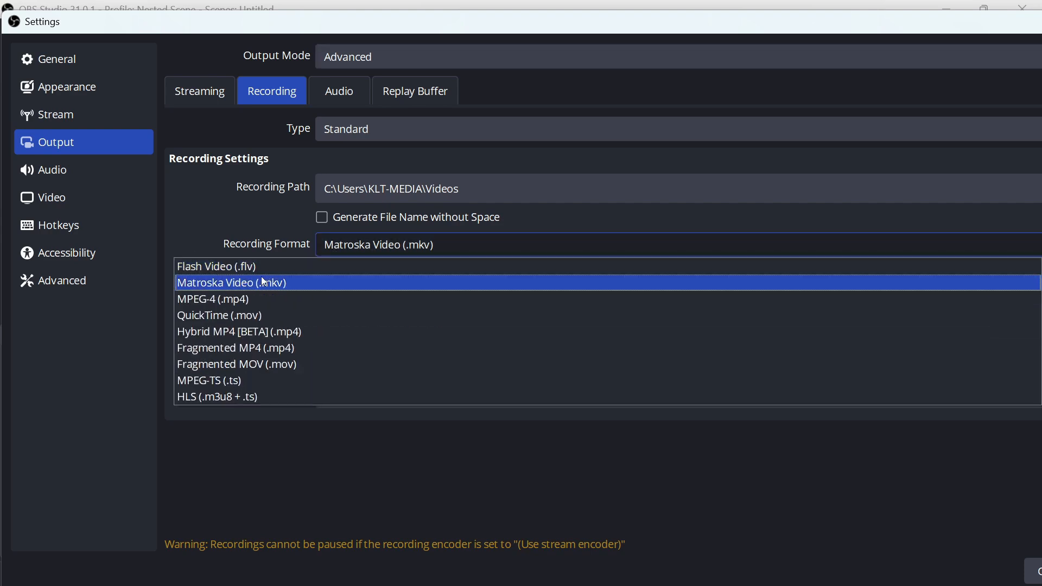
pyautogui.click(244, 284)
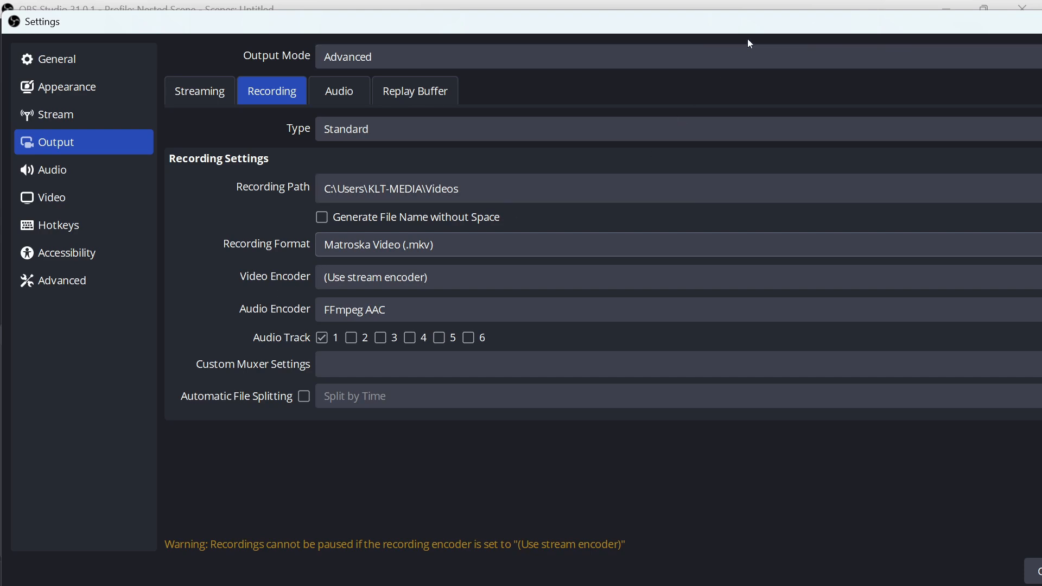
pyautogui.moveTo(754, 31); pyautogui.dragTo(478, 26)
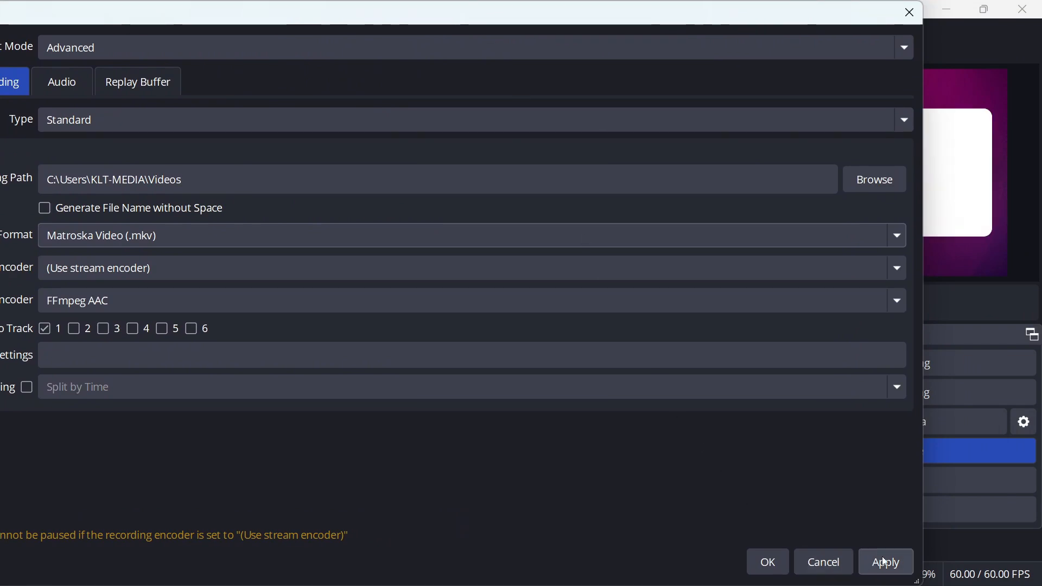
pyautogui.click(867, 564)
pyautogui.click(769, 562)
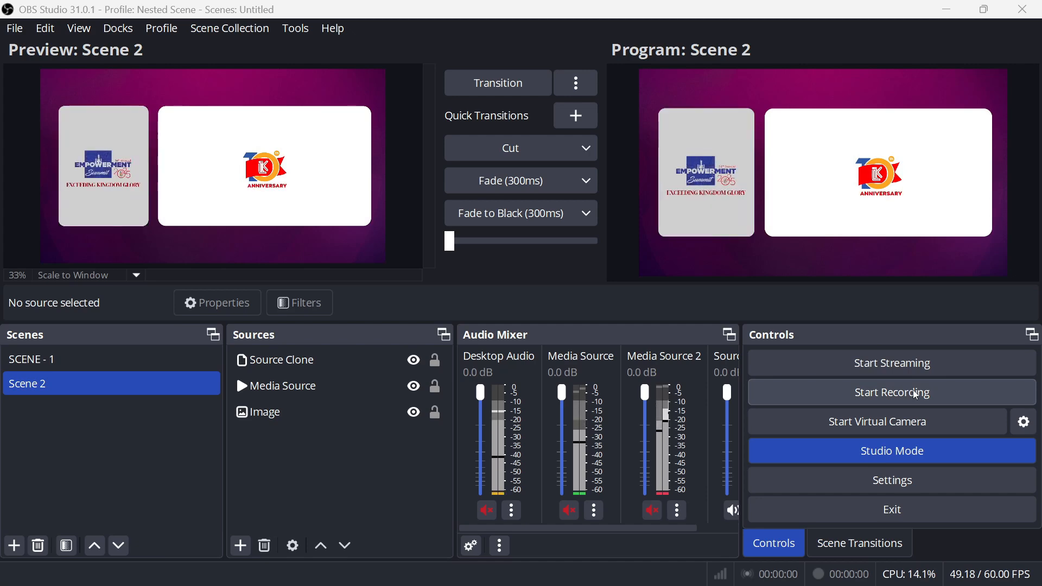
# - Record a clip of Scene 2 about 16 seconds long and stop the recording
pyautogui.click(915, 393)
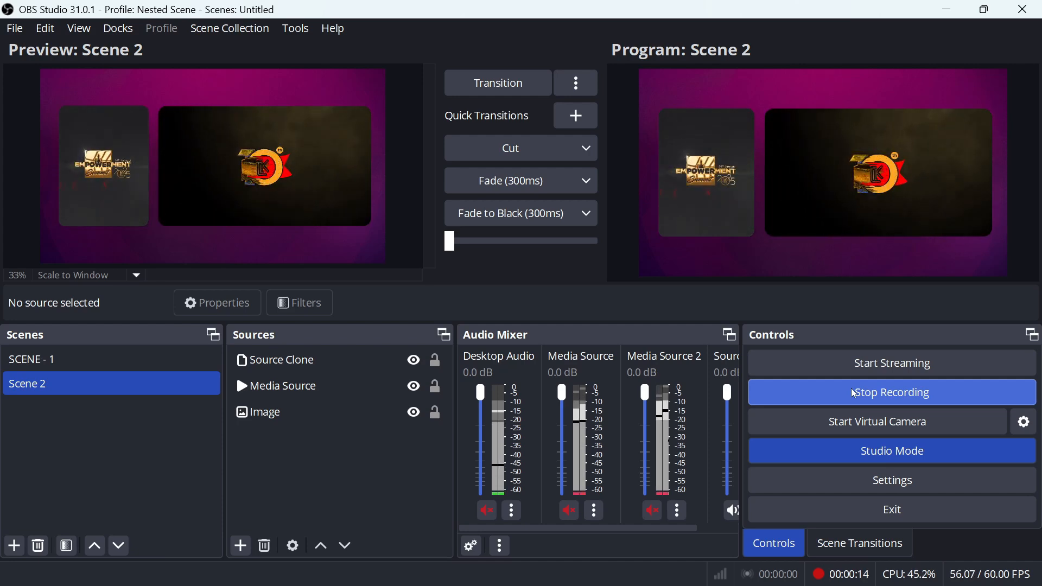
pyautogui.click(852, 392)
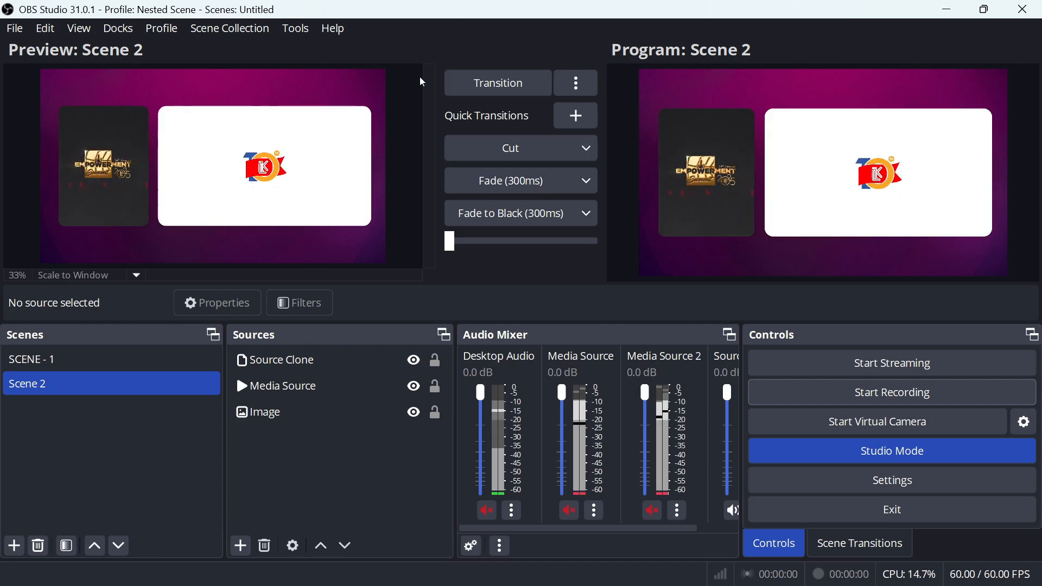
pyautogui.click(24, 30)
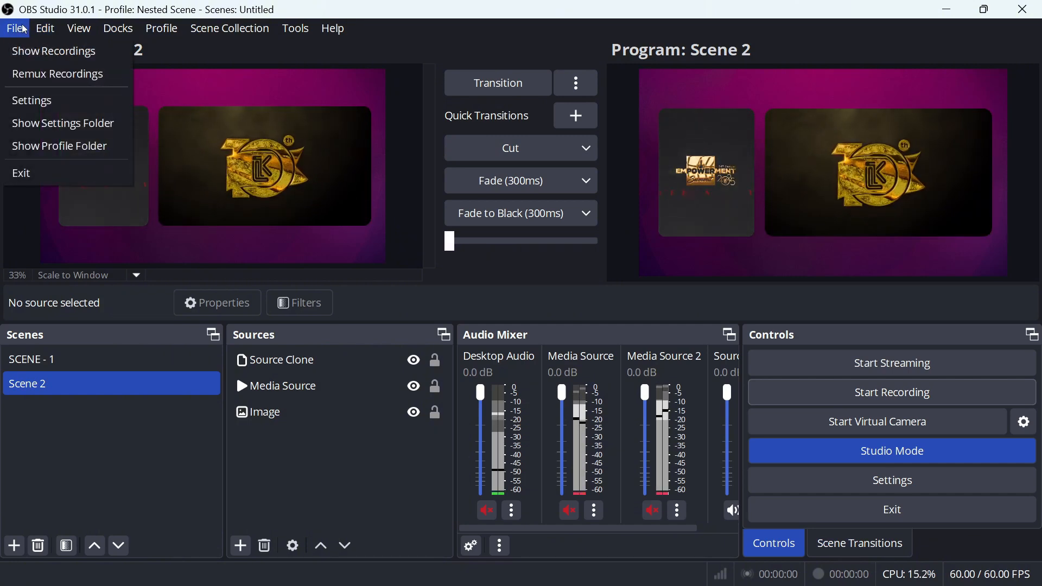
pyautogui.click(42, 75)
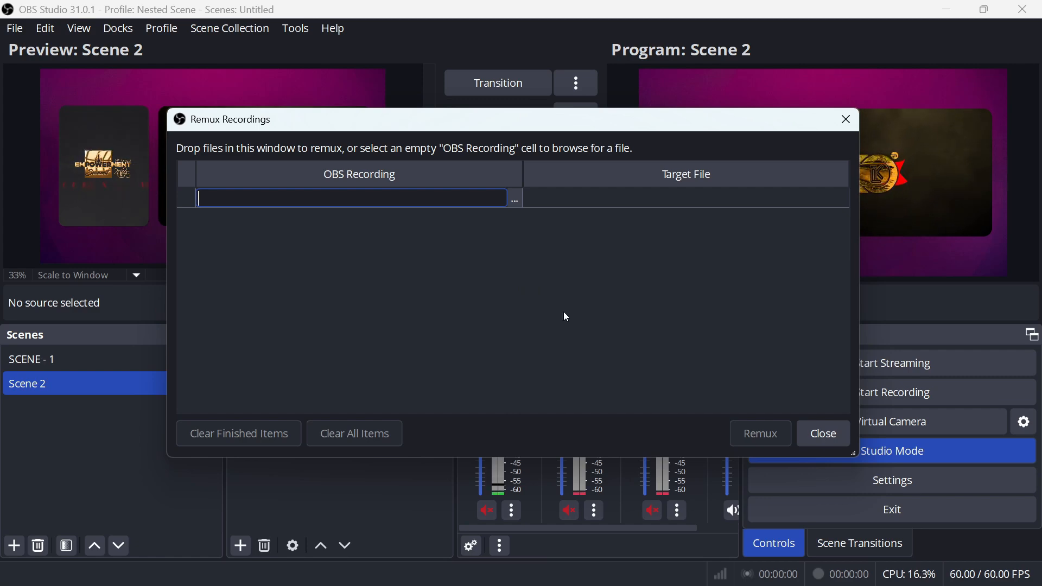
pyautogui.click(514, 201)
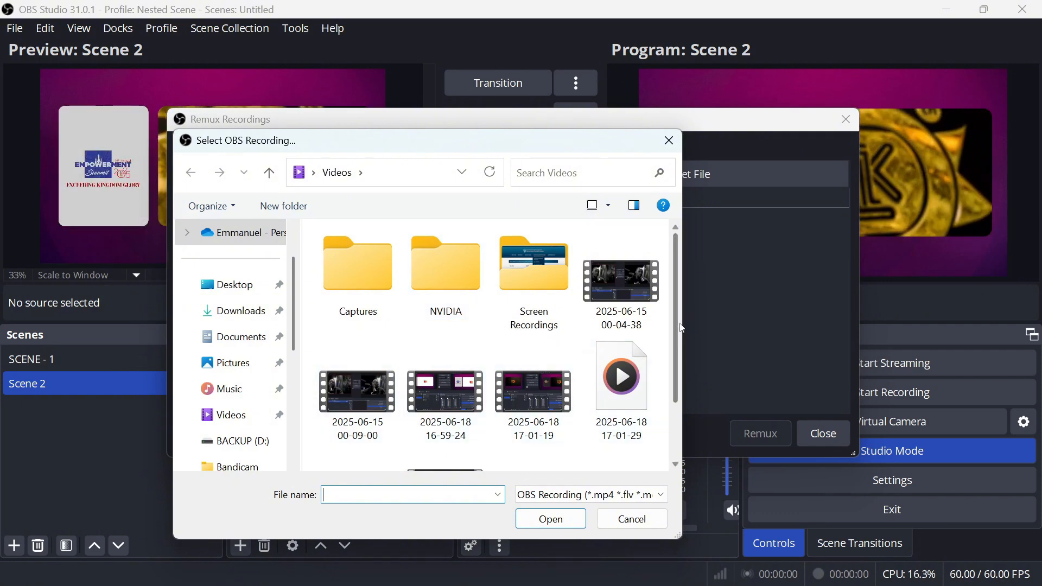
pyautogui.moveTo(677, 329); pyautogui.dragTo(678, 374)
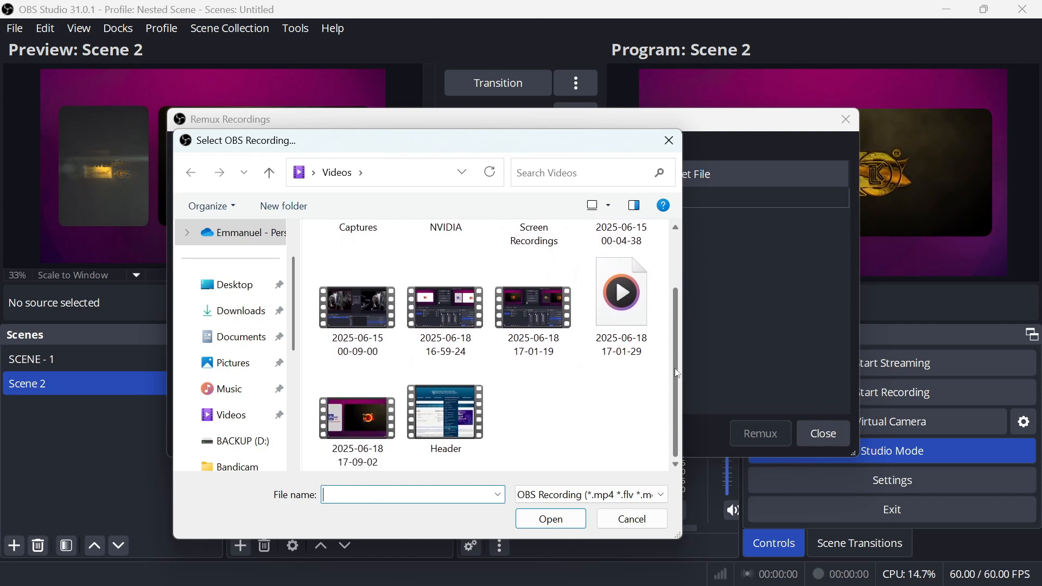
pyautogui.click(343, 439)
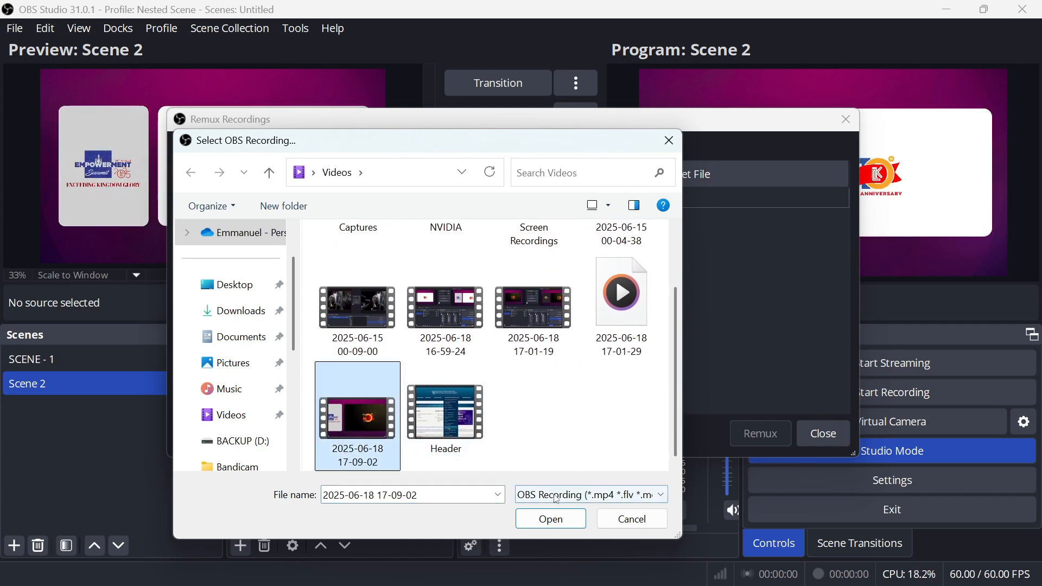
pyautogui.click(609, 207)
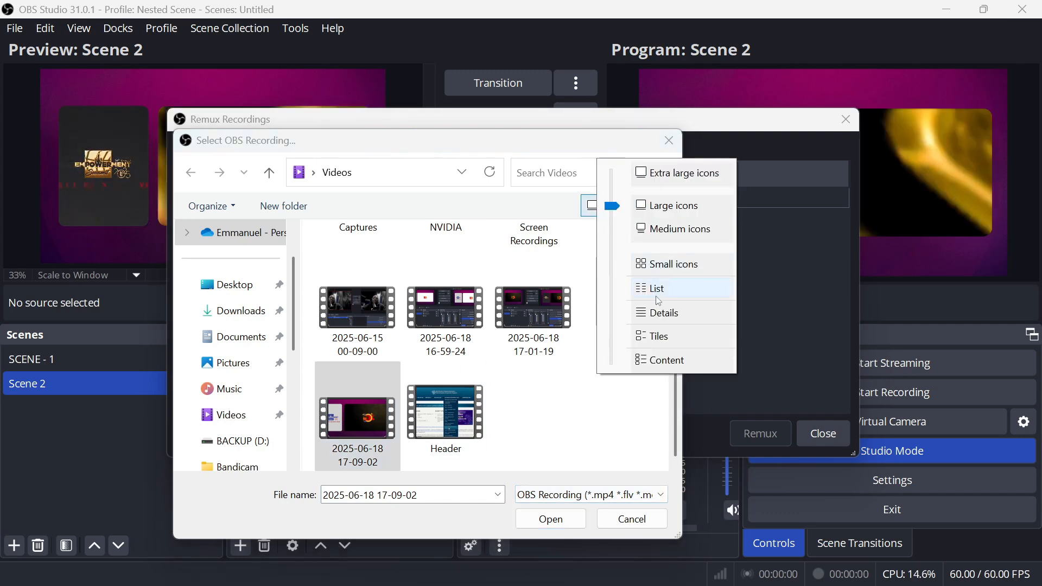
pyautogui.click(643, 313)
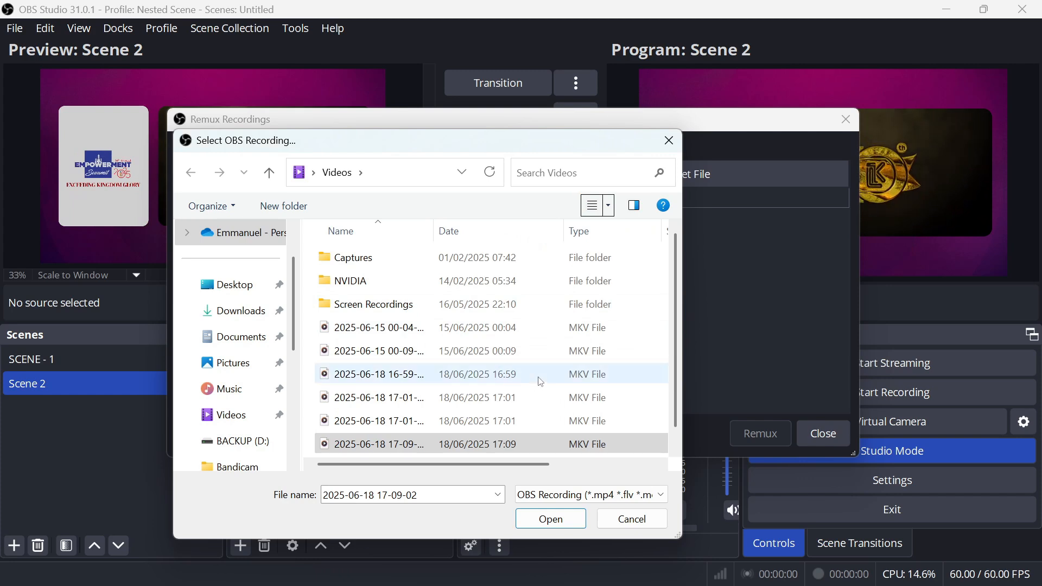
pyautogui.scroll(-1, 548, 374)
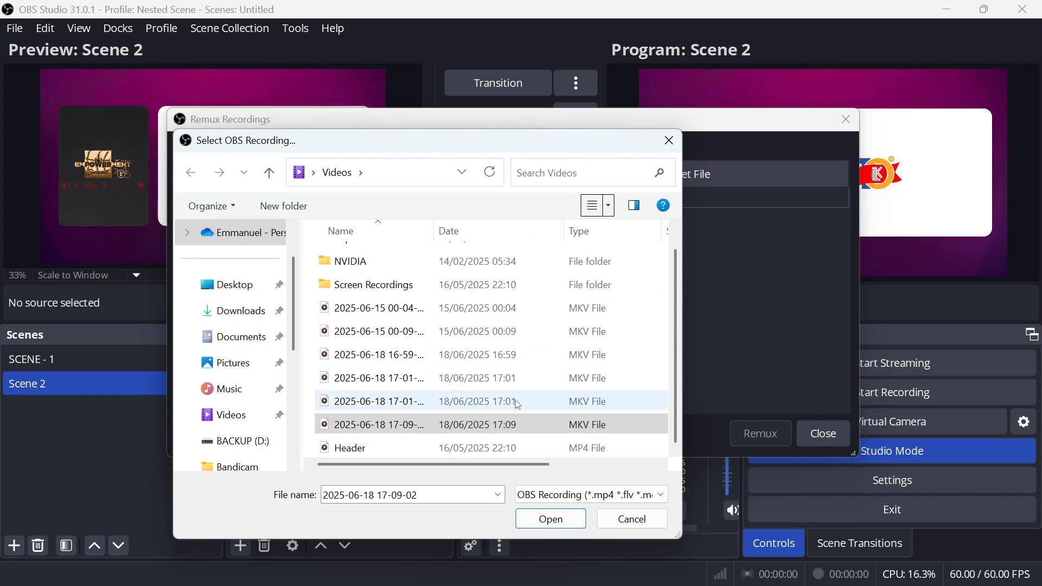
pyautogui.click(443, 419)
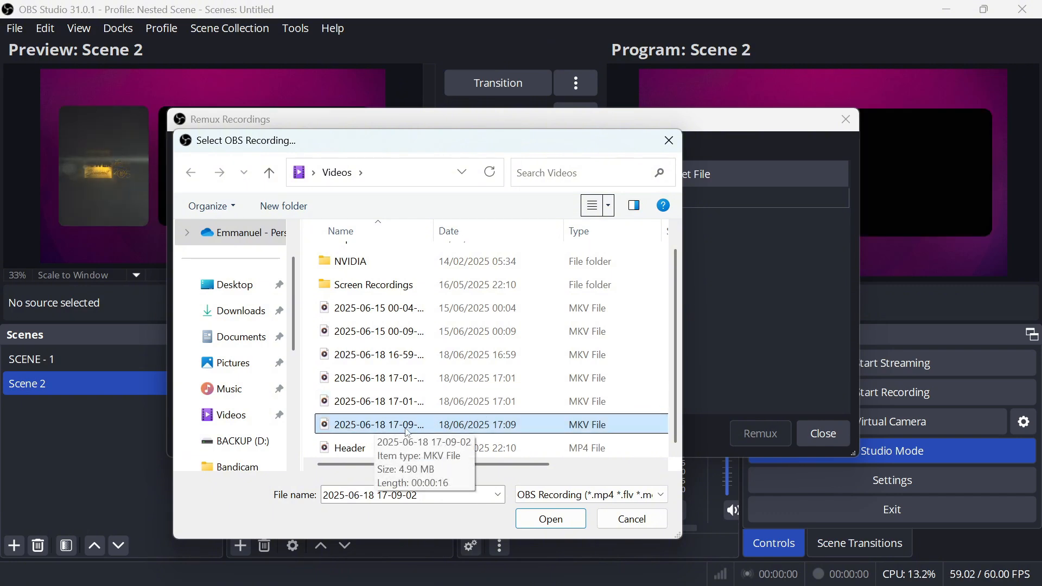
pyautogui.click(566, 519)
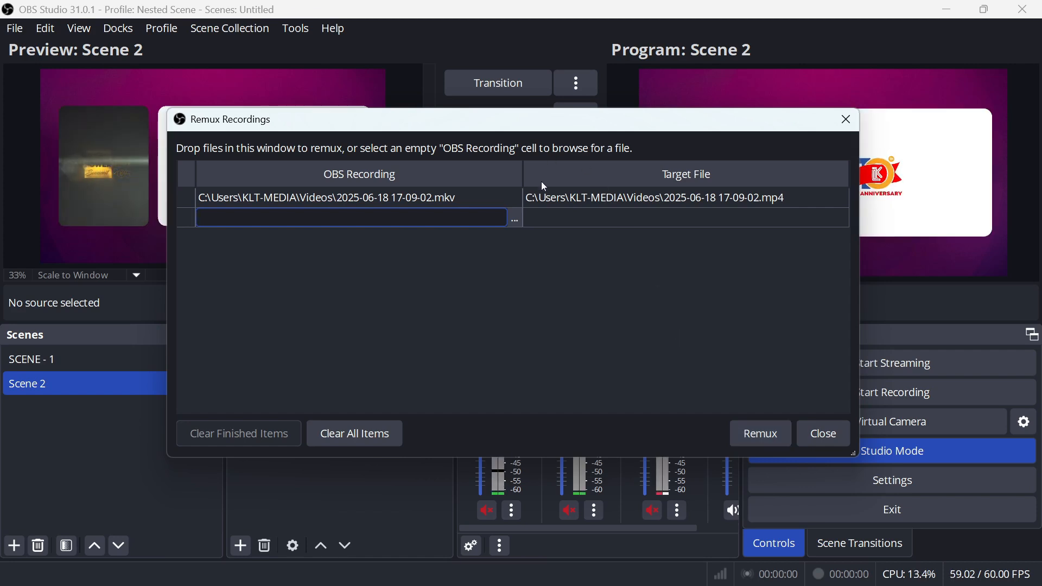
pyautogui.doubleClick(539, 198)
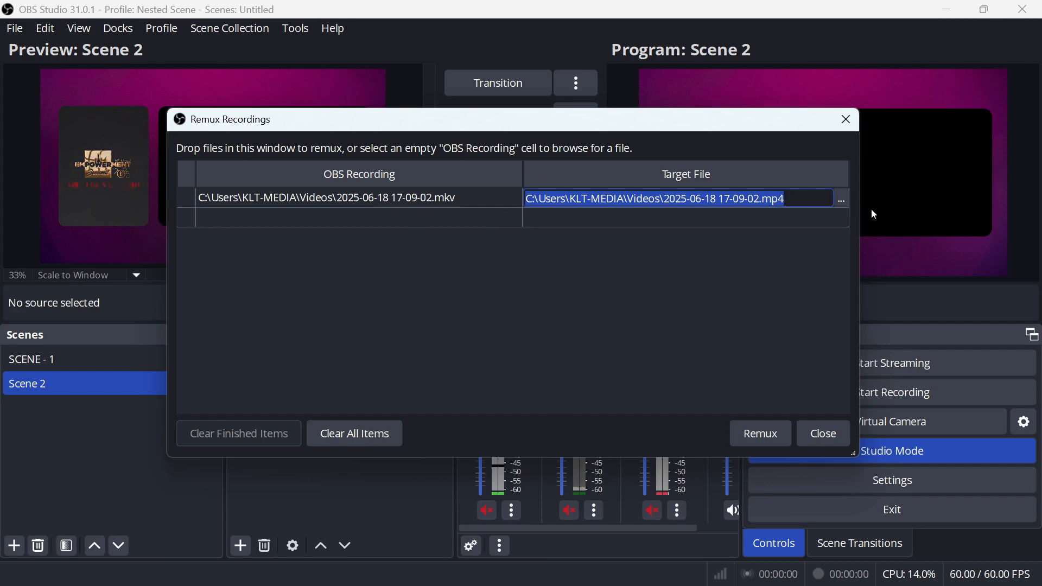
pyautogui.click(841, 201)
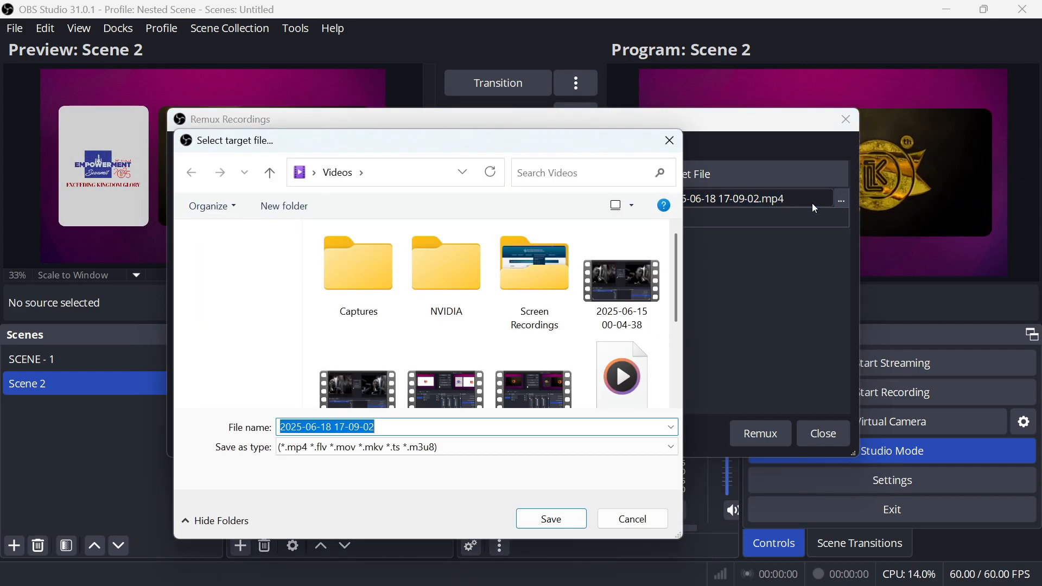
pyautogui.doubleClick(361, 278)
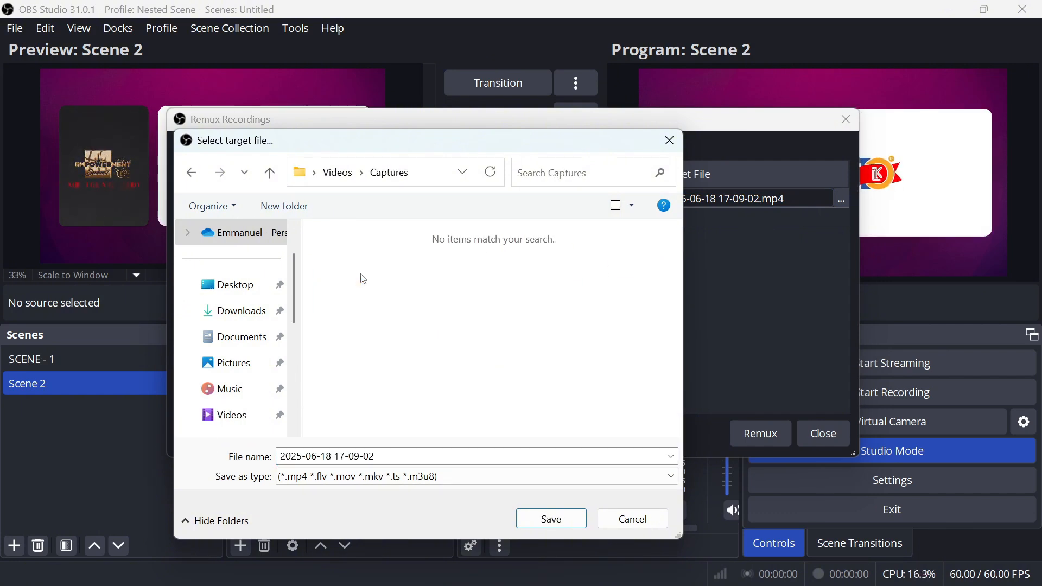
pyautogui.click(402, 456)
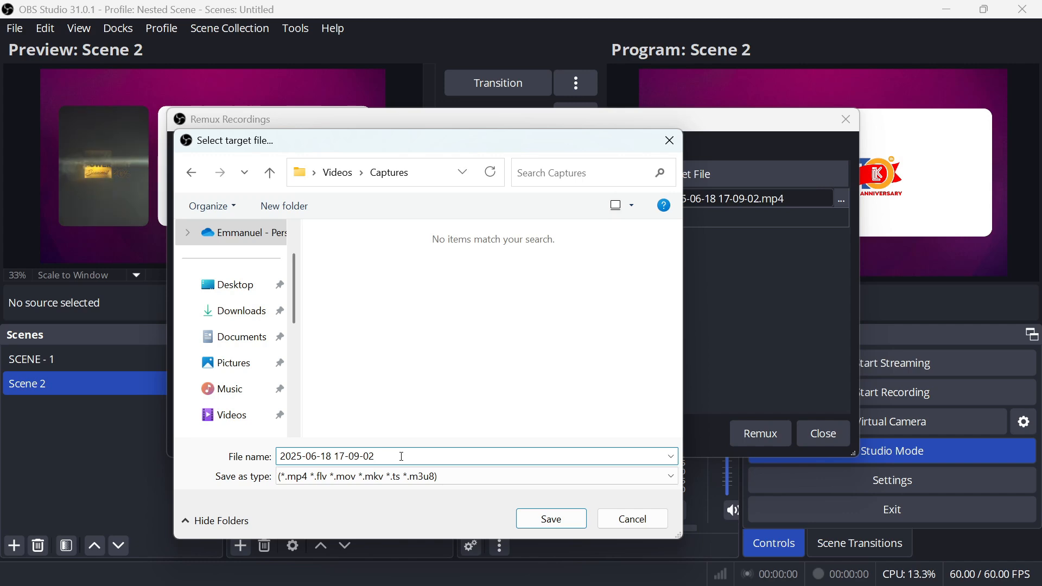
pyautogui.click(551, 519)
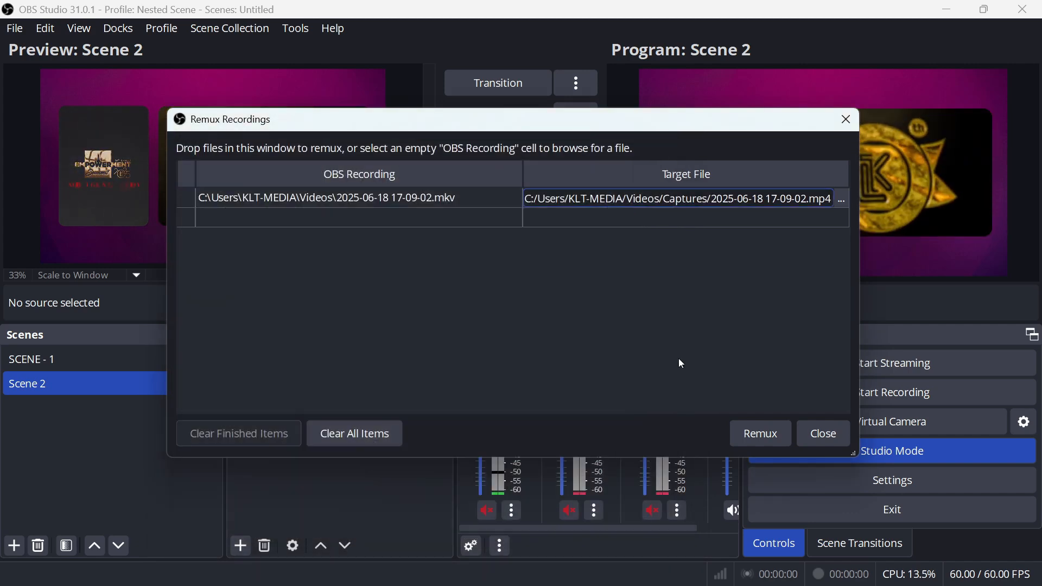
# - Remux the loaded recording to MP4, acknowledge its completion and close the remux dialog
pyautogui.click(768, 434)
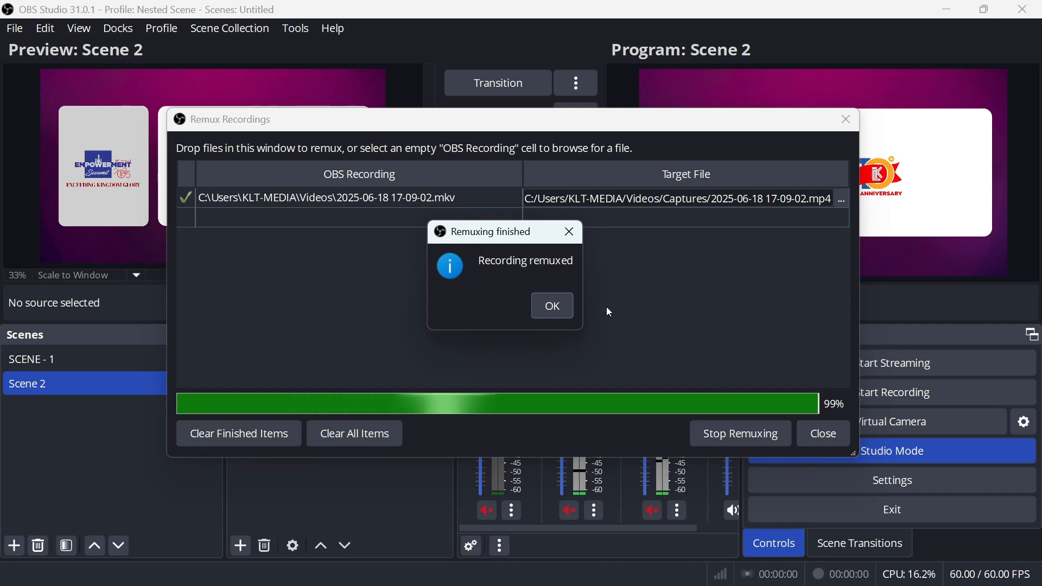
pyautogui.click(565, 307)
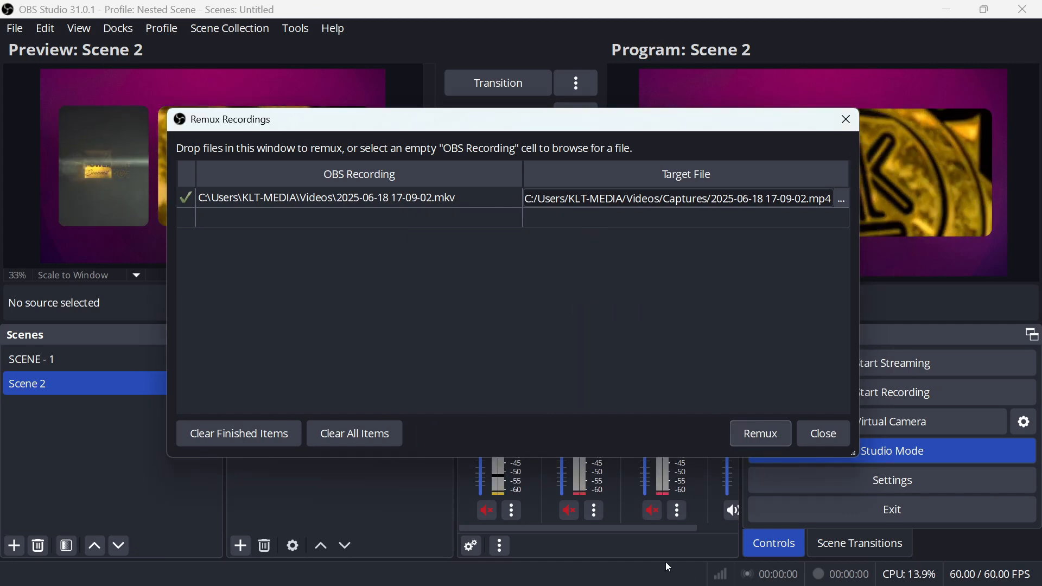
pyautogui.click(819, 436)
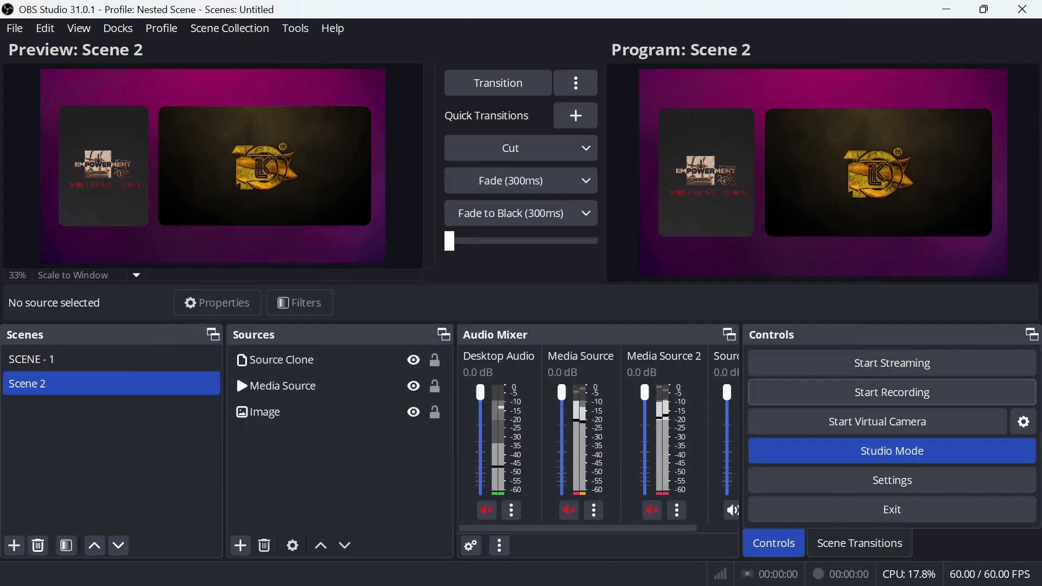